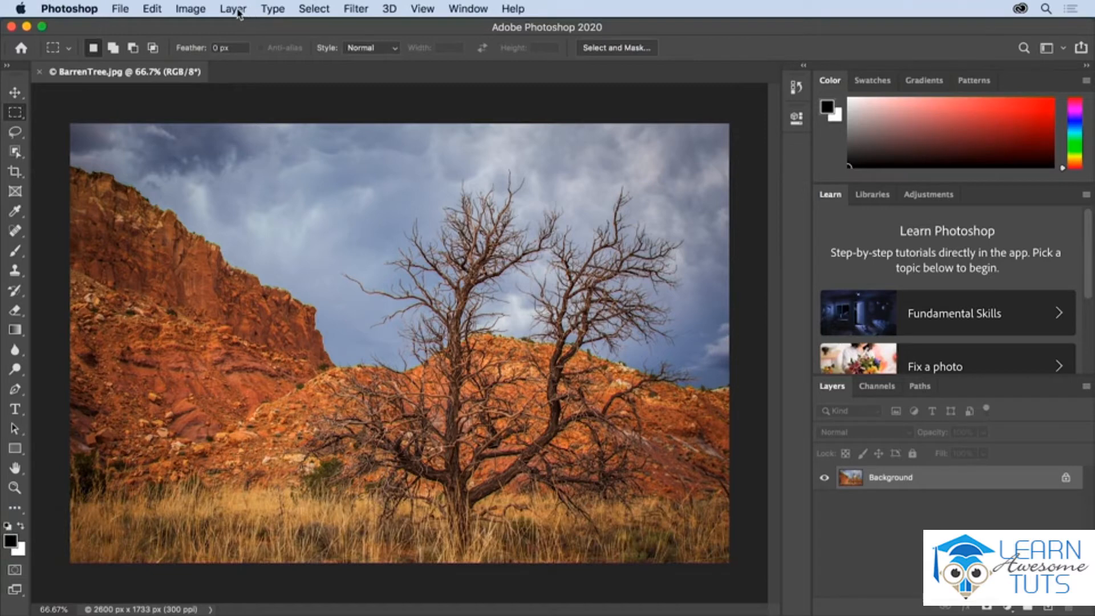
click(239, 13)
click(239, 13)
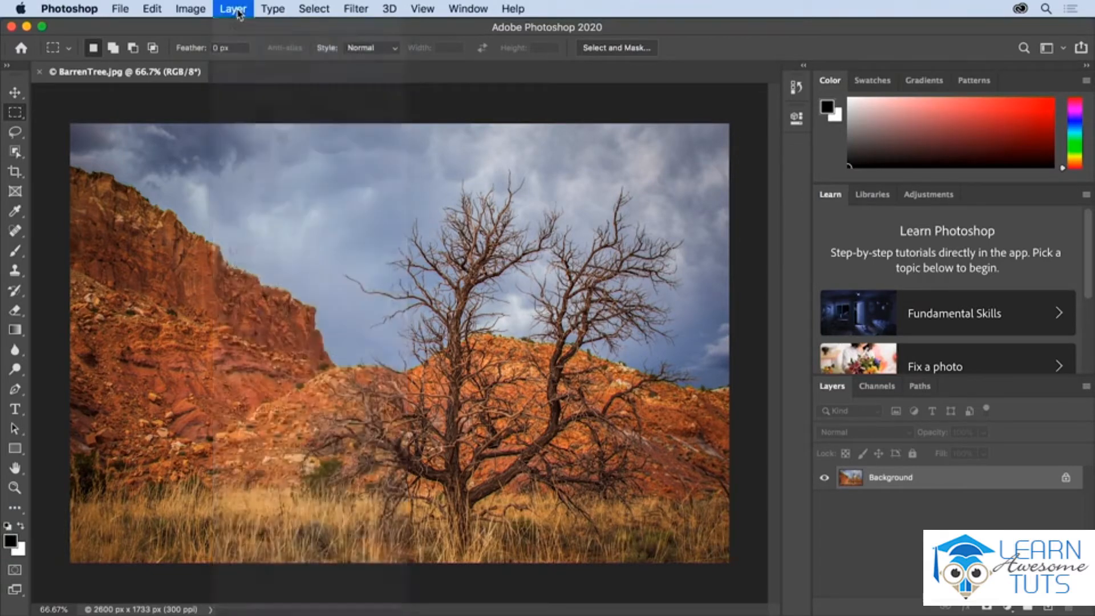
click(273, 10)
click(275, 11)
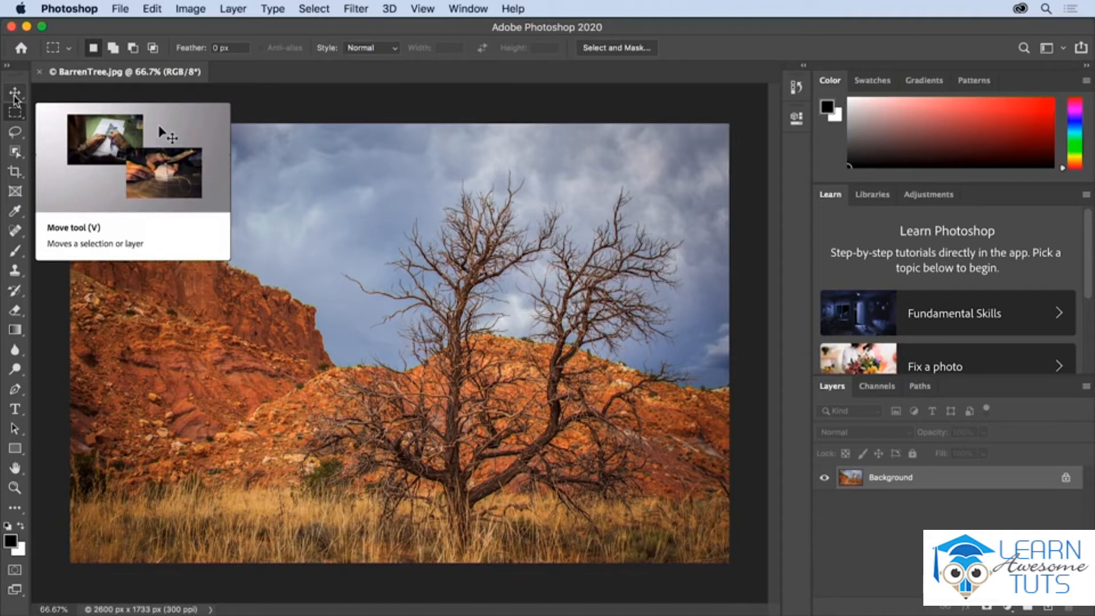
Turn off Show Rich Tooltips and Show Tooltips in the Tools preferences and accept the change.
click(84, 10)
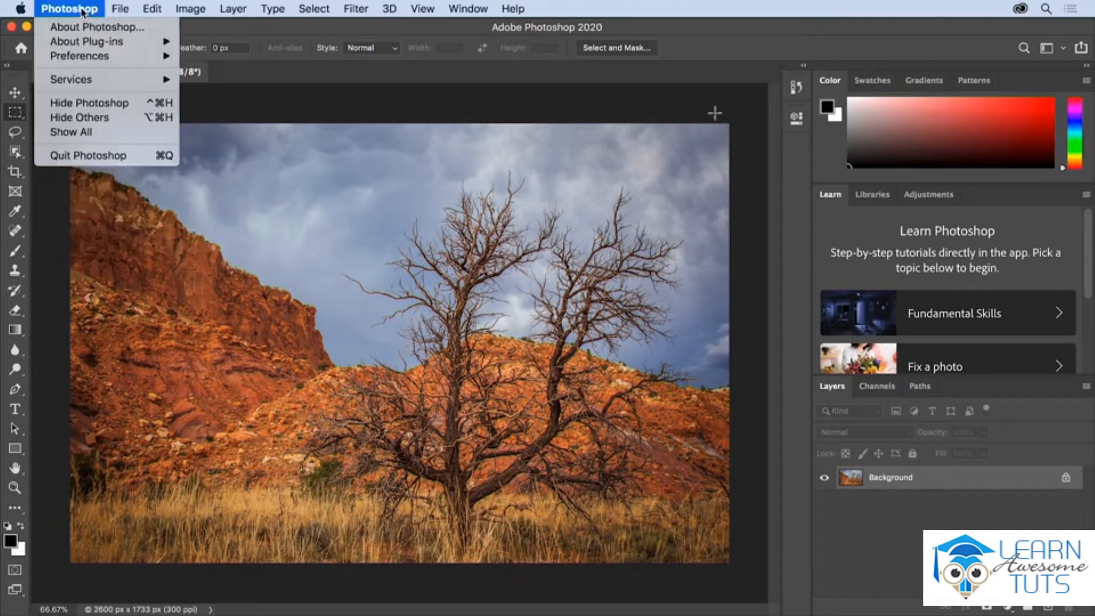
mouse_move(102, 60)
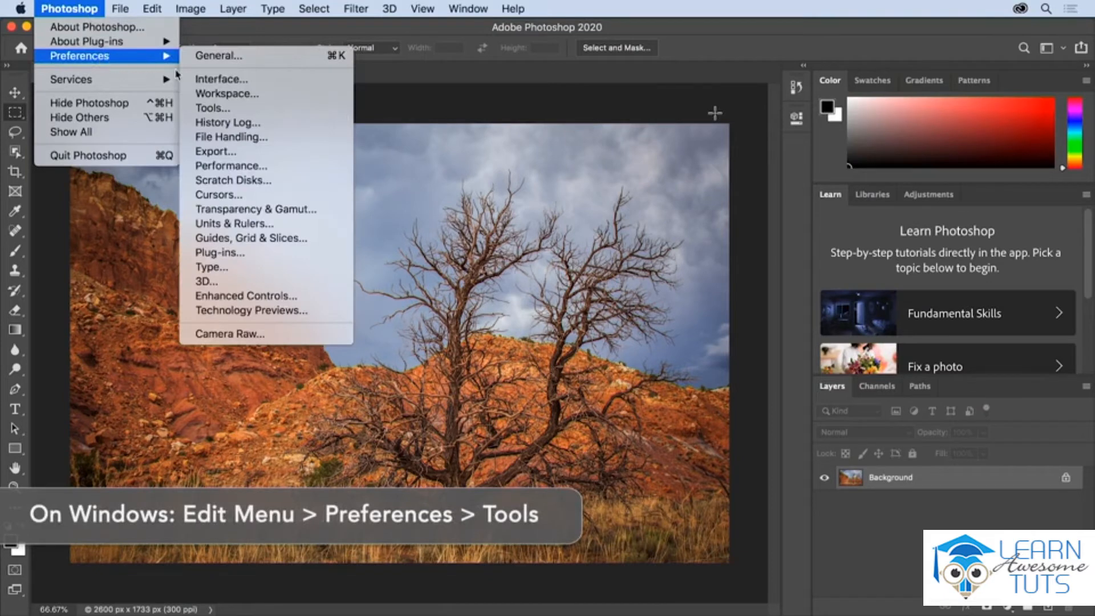
click(226, 113)
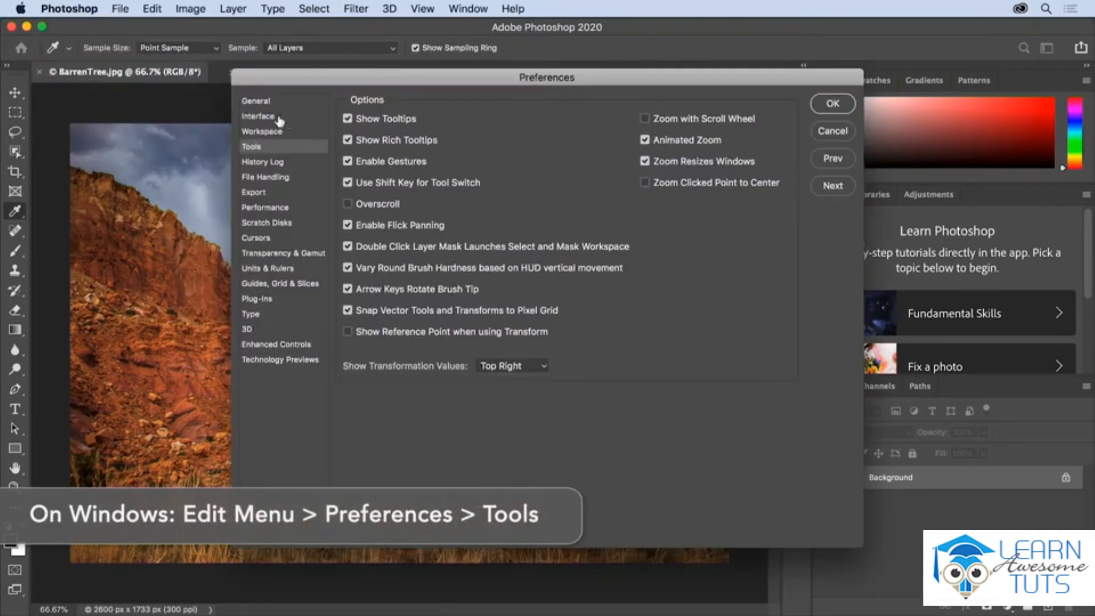
click(348, 140)
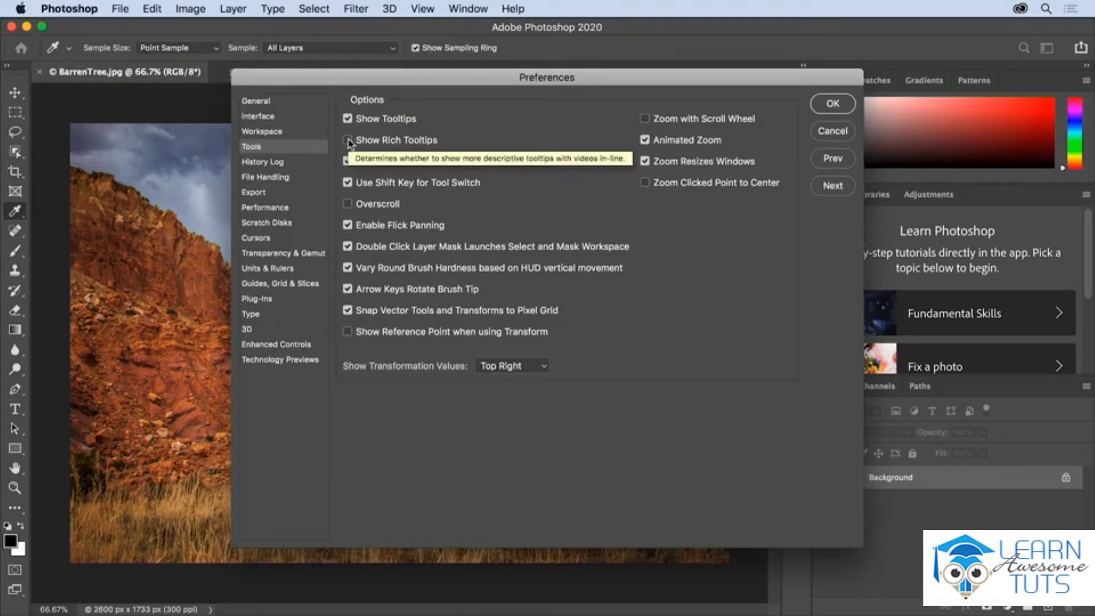
click(346, 119)
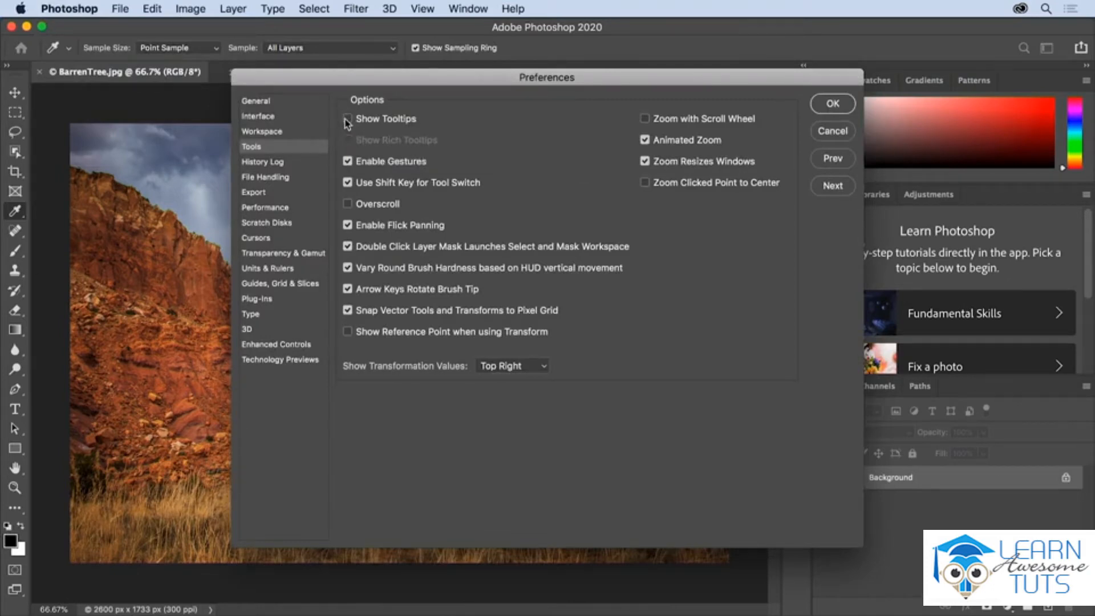
click(833, 104)
key(m)
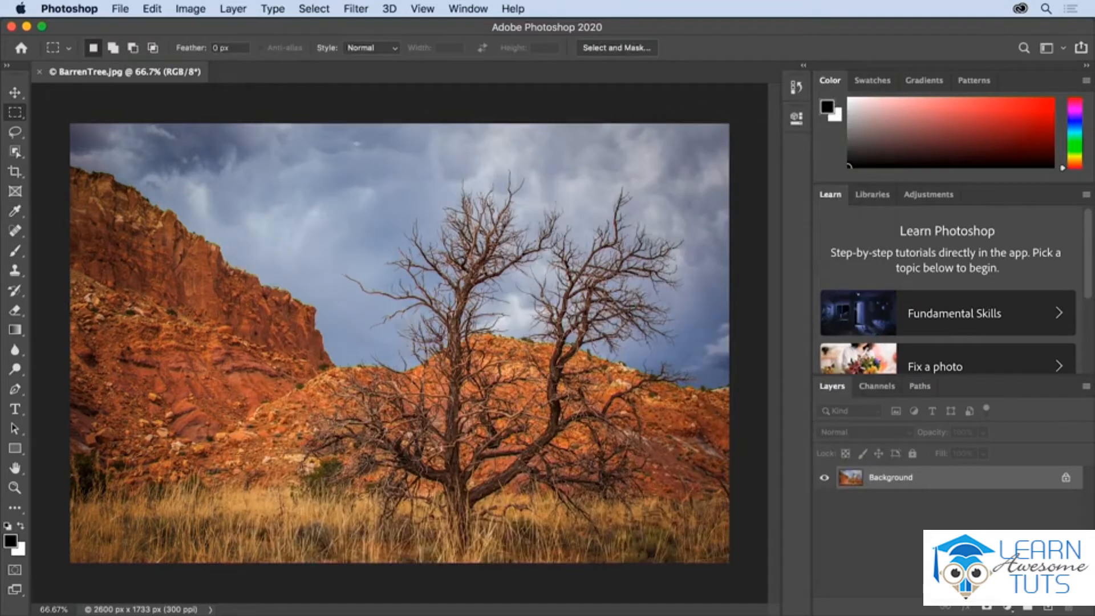
Activate the Move tool and inspect the document's size details and the information types available for the status display.
click(16, 93)
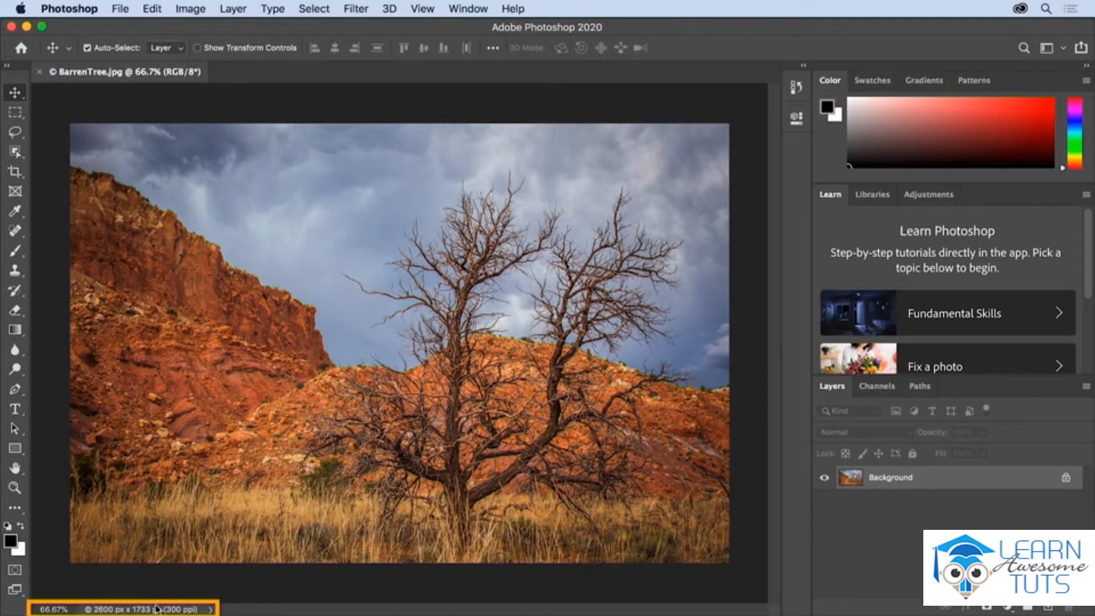
click(207, 609)
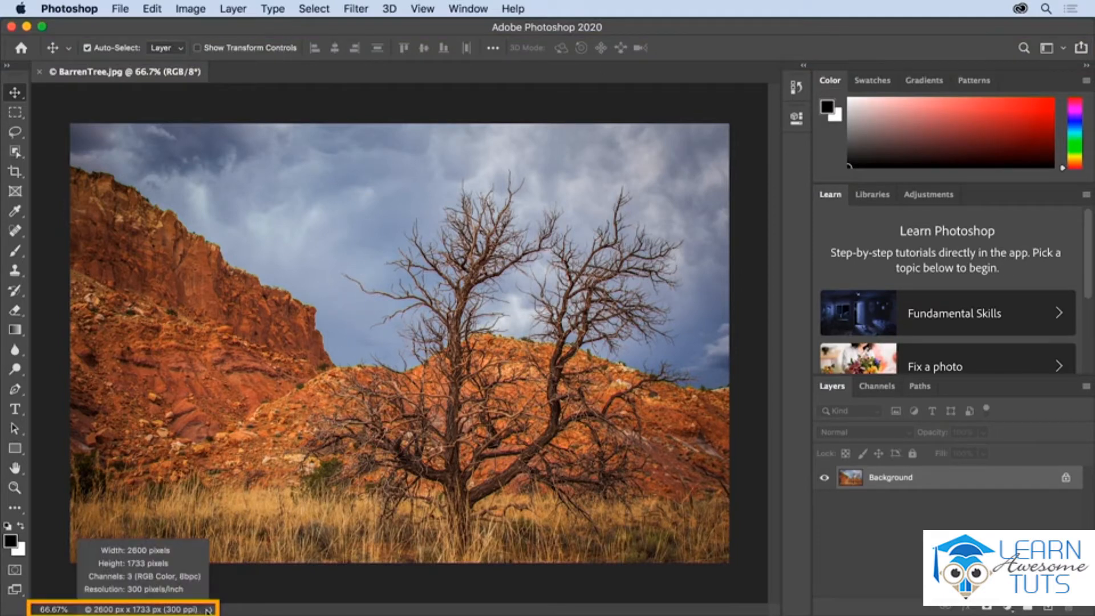
drag(207, 611, 204, 610)
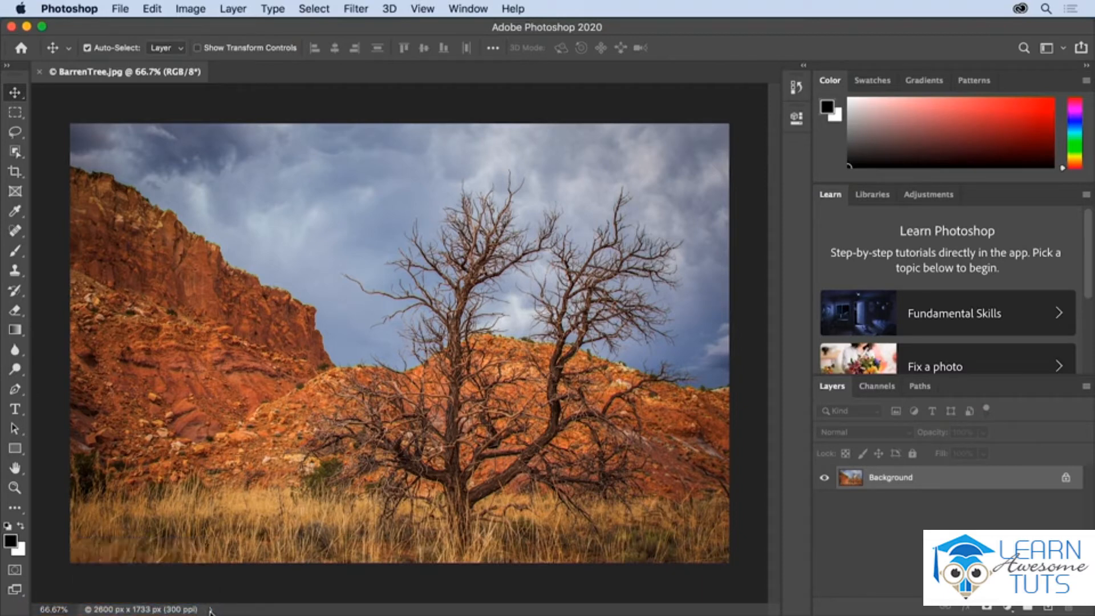
click(210, 610)
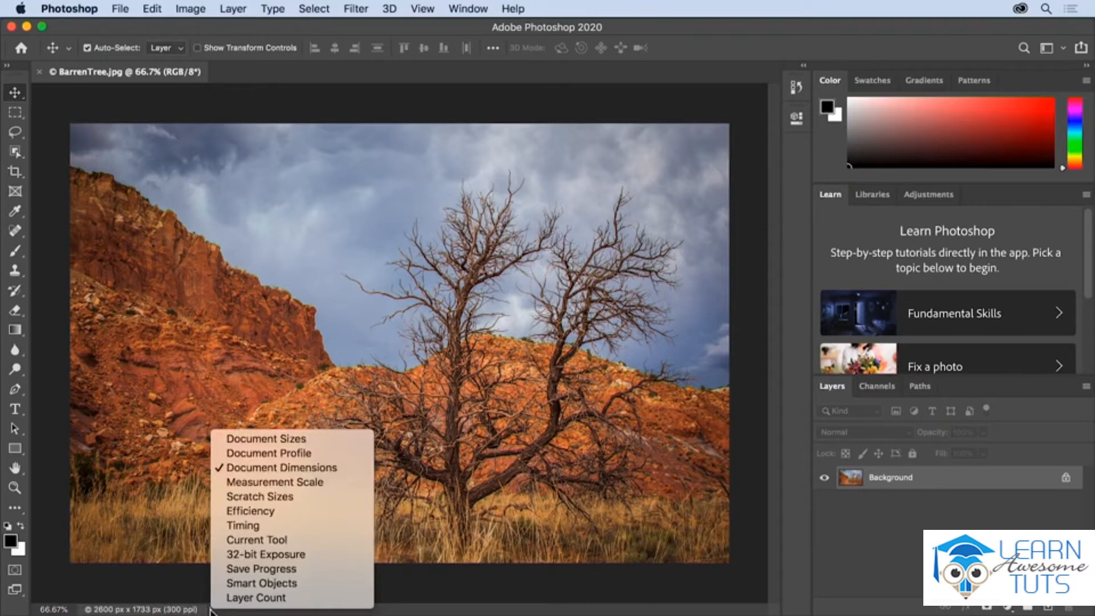
click(191, 560)
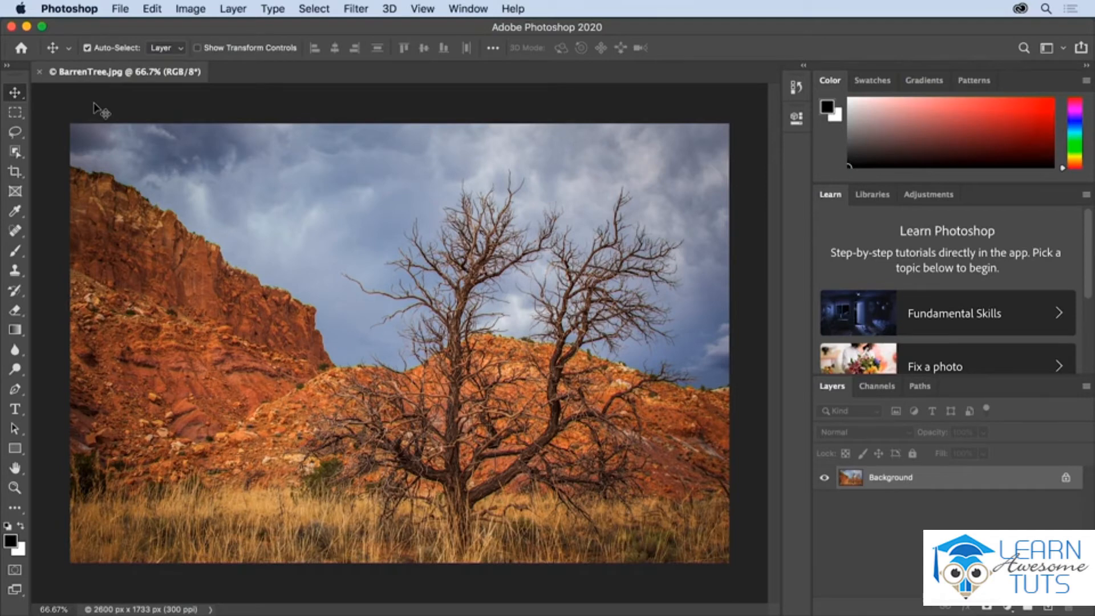
Switch to Adobe Bridge to view the 02 Document Navigation folder and return to Photoshop.
click(122, 8)
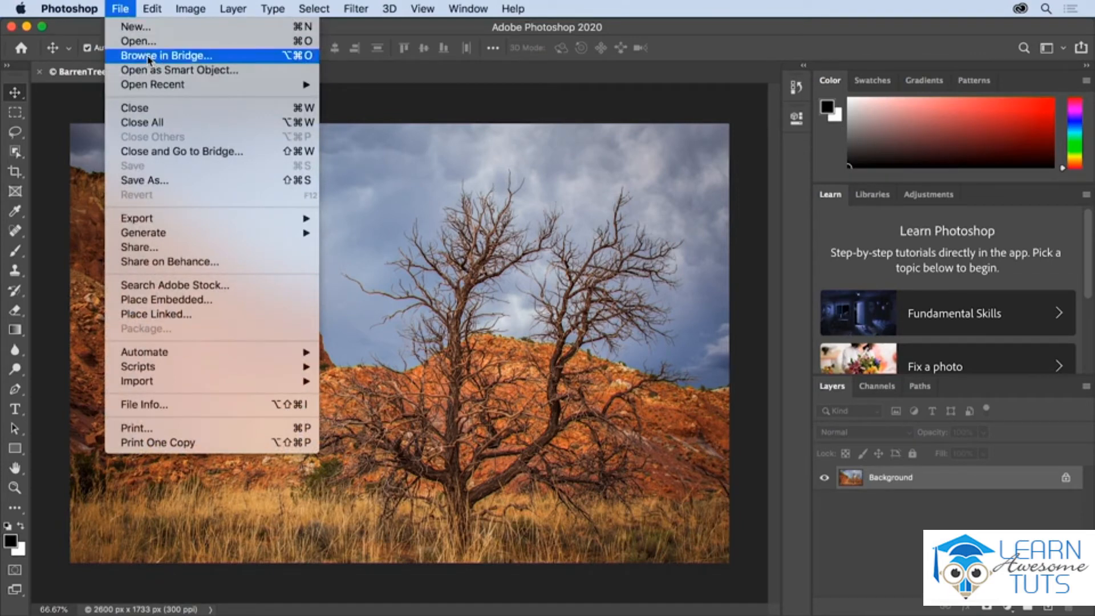
click(84, 63)
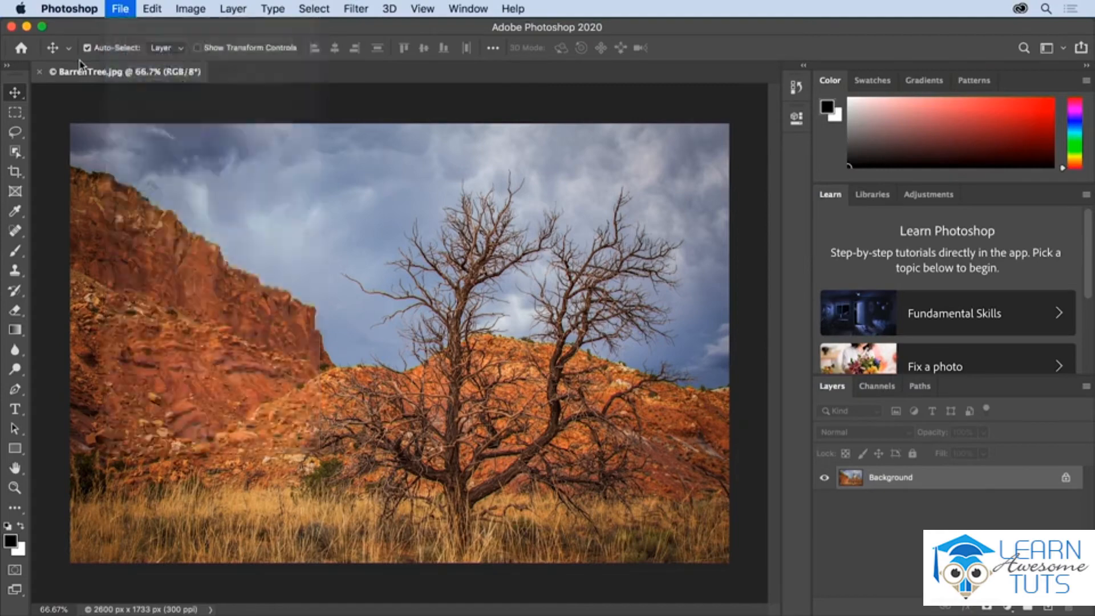
key(super+Tab)
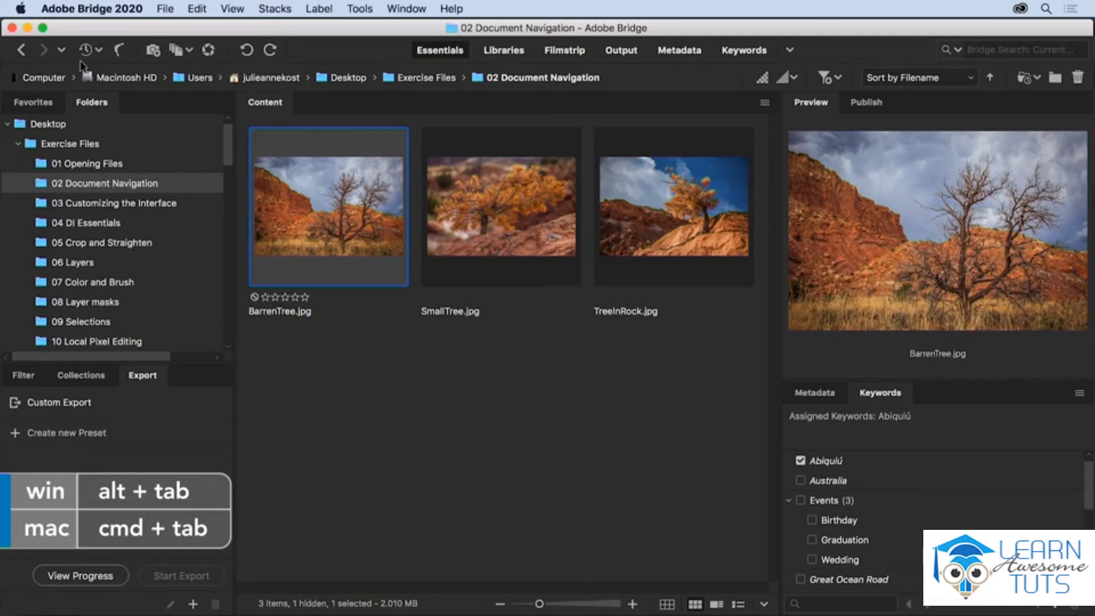
key(super+Tab)
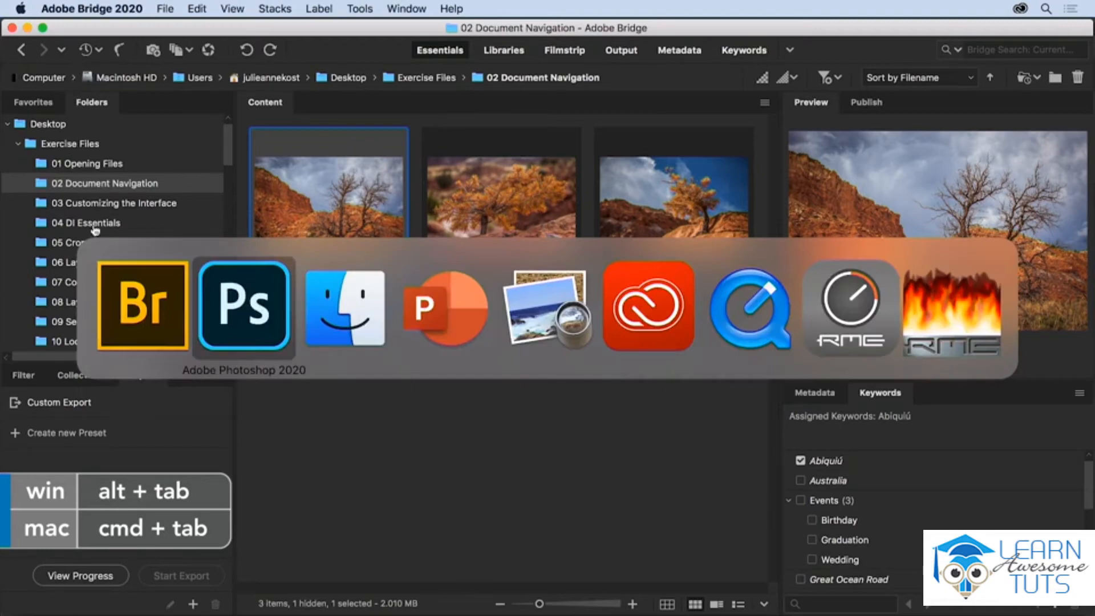
click(133, 304)
key(super+Tab)
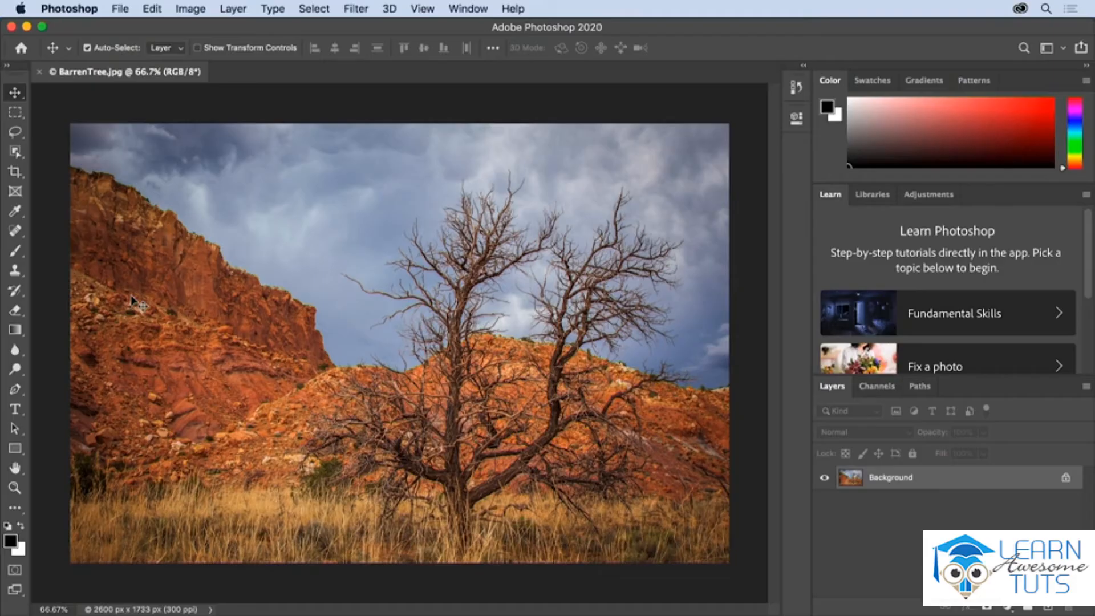
Preview the interface color themes in the Interface preferences, settling on the second-darkest gray, and set the highlight color to Blue.
click(69, 9)
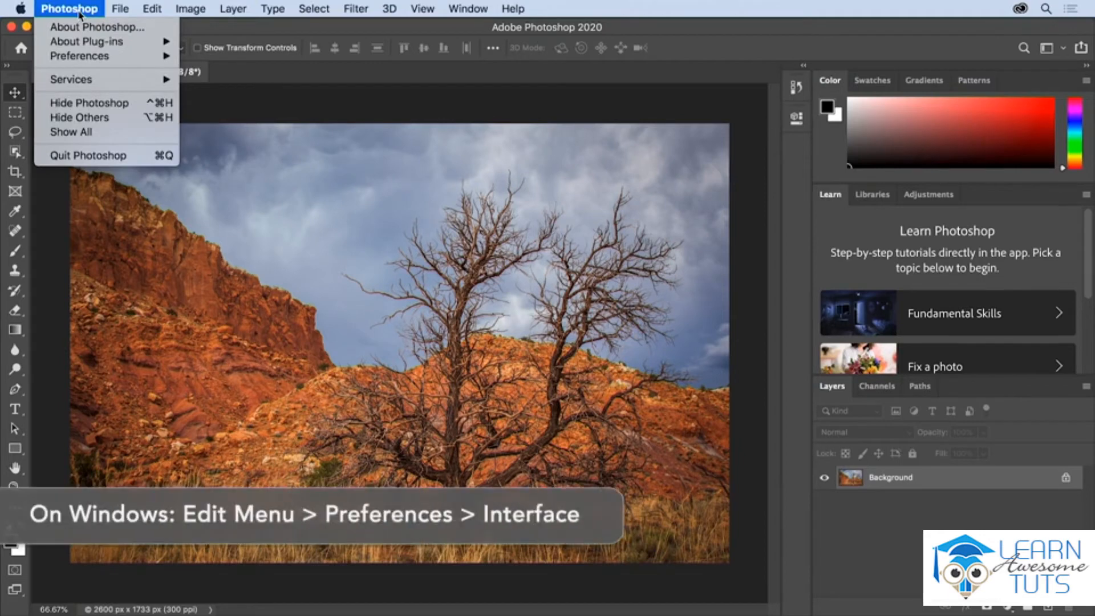
mouse_move(93, 58)
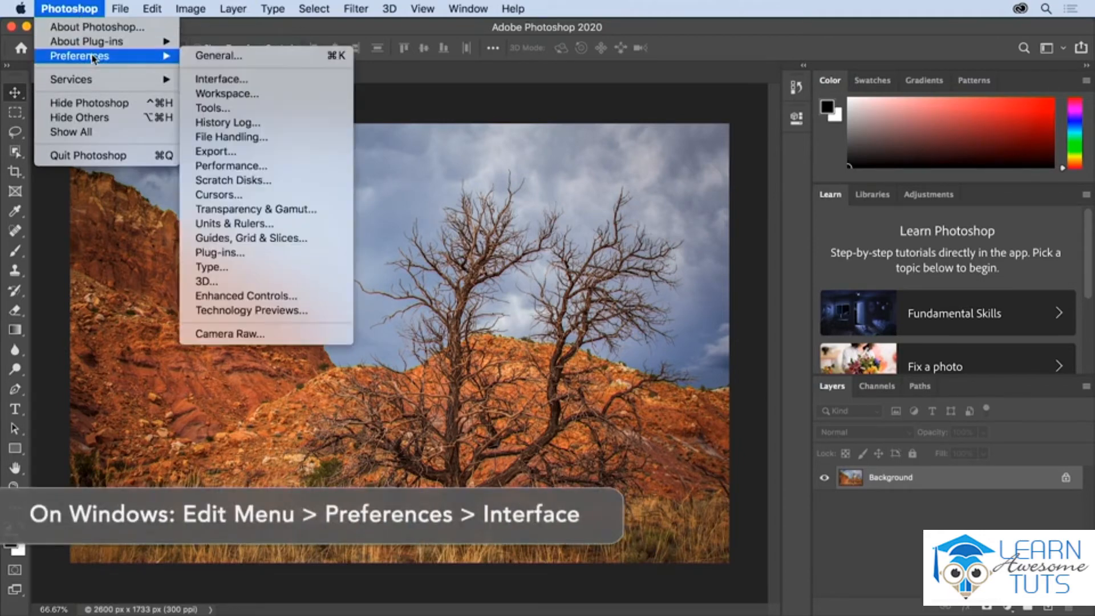
click(222, 79)
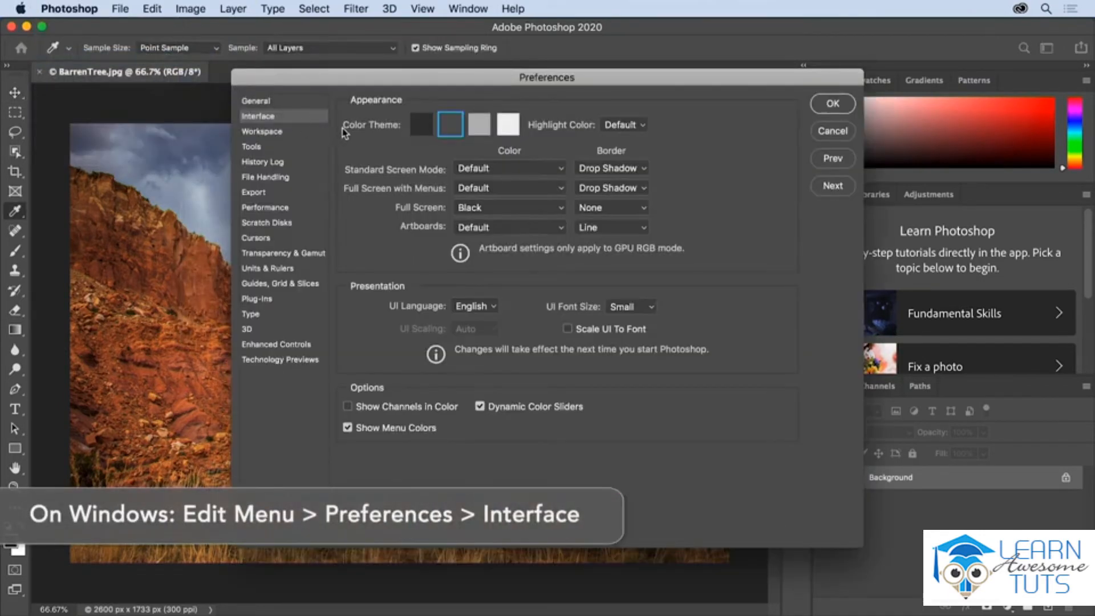
click(427, 132)
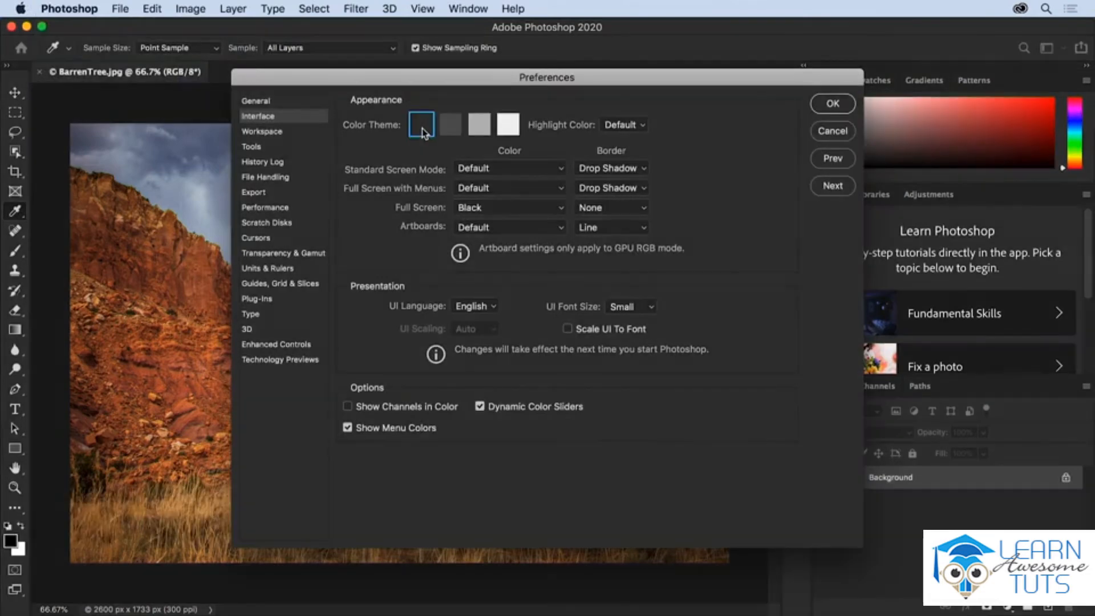
click(455, 131)
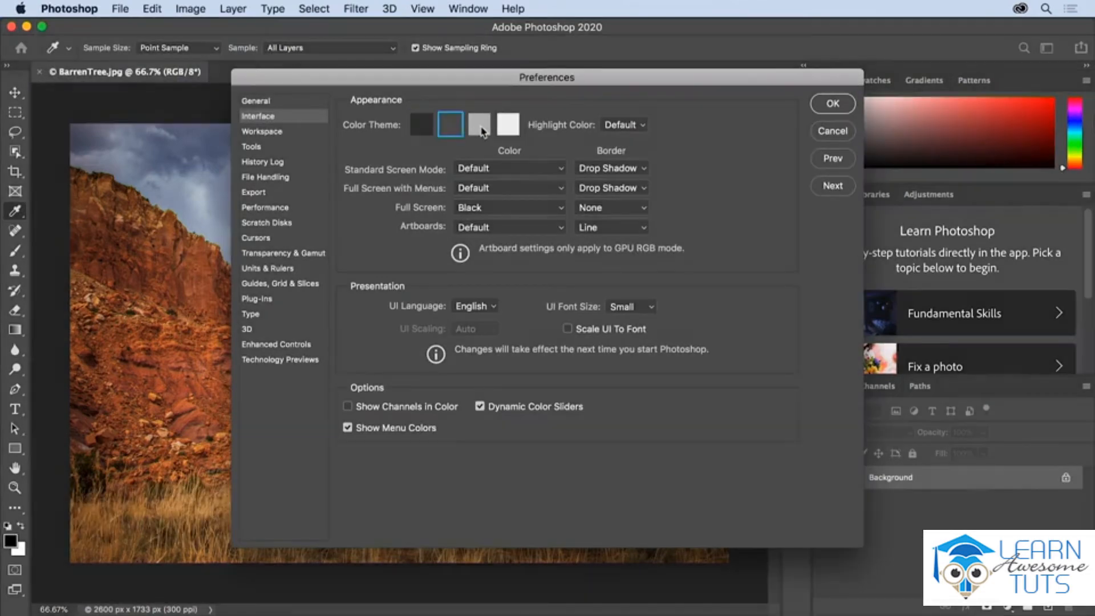
click(480, 130)
click(509, 131)
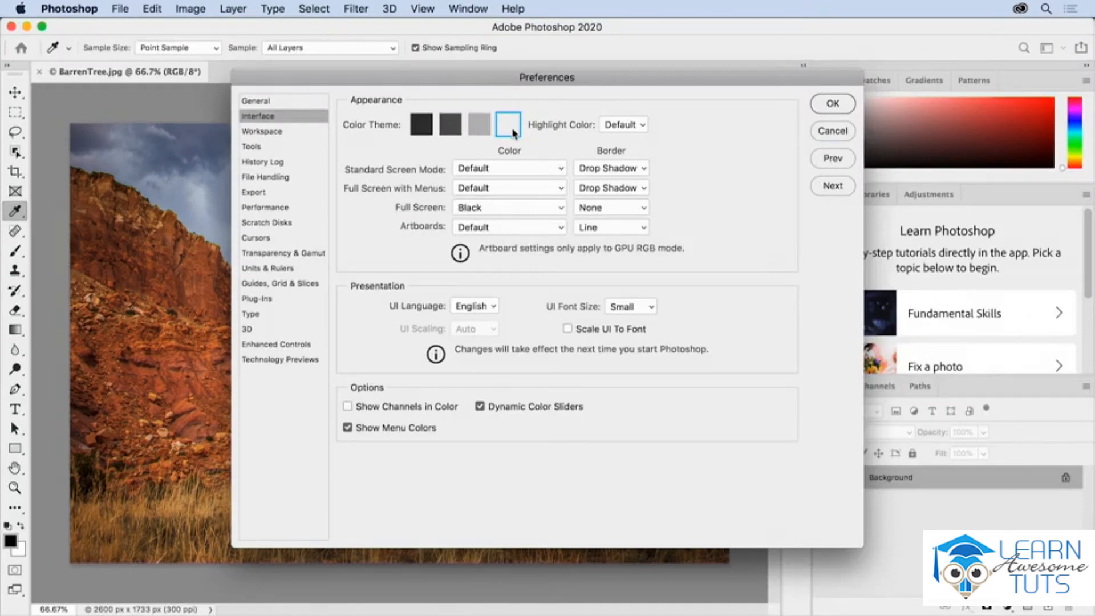
click(417, 127)
click(447, 126)
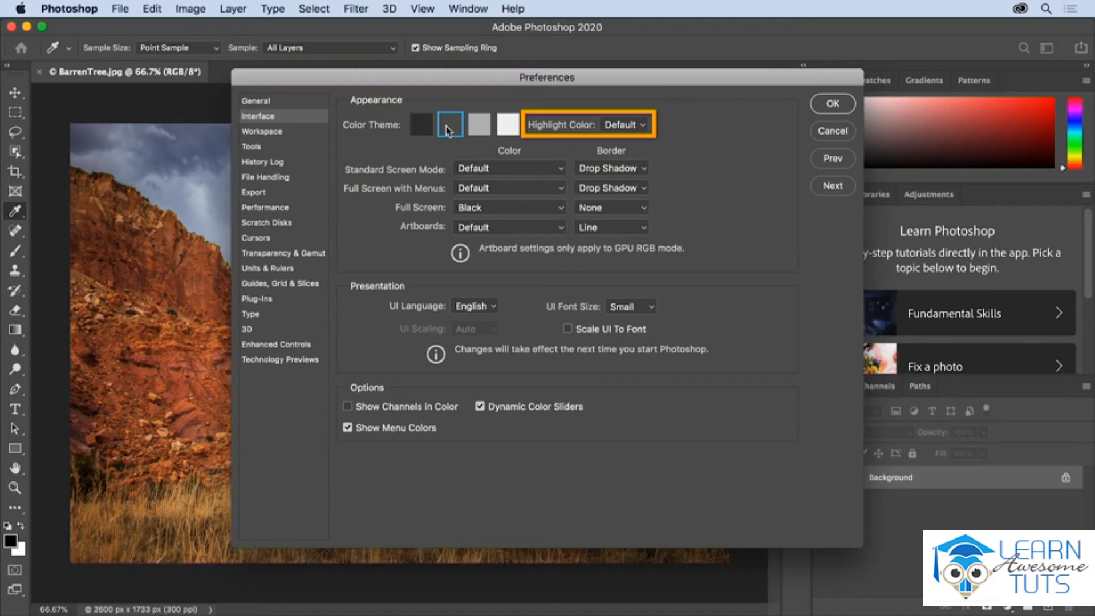
drag(625, 124, 630, 142)
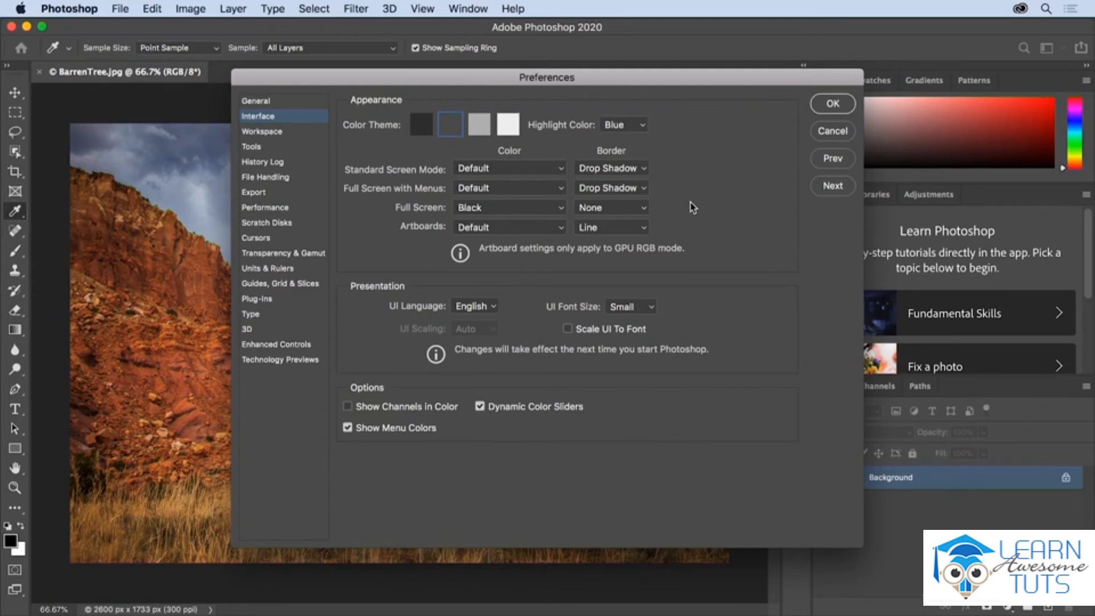
Cycle the color theme swatches through their hidden picture icons back to plain squares and accept the Interface preferences.
key(alt)
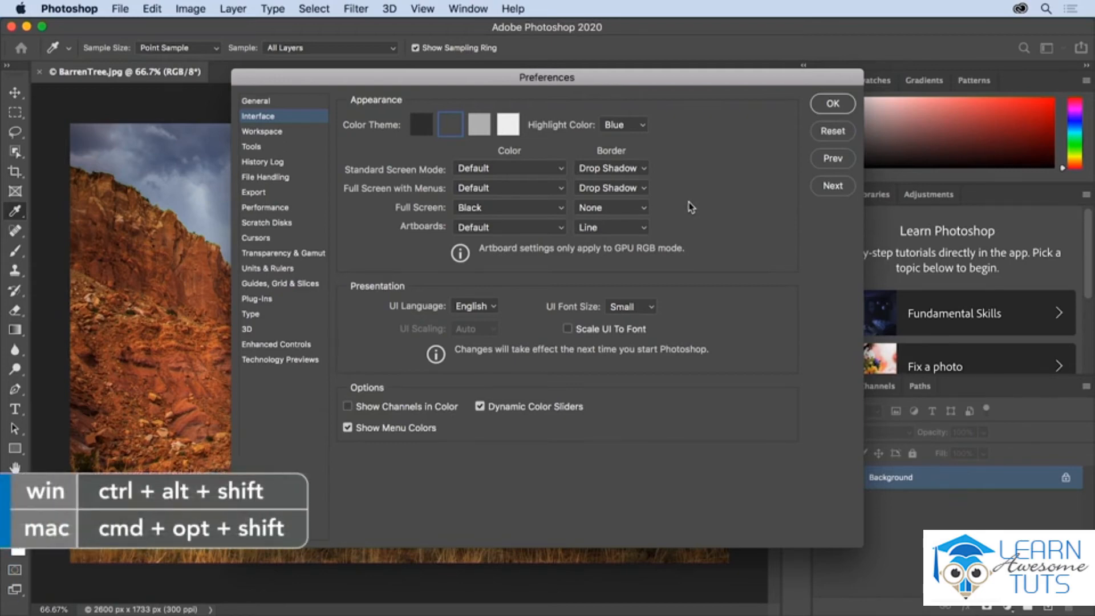
alt+shift+super+click(448, 129)
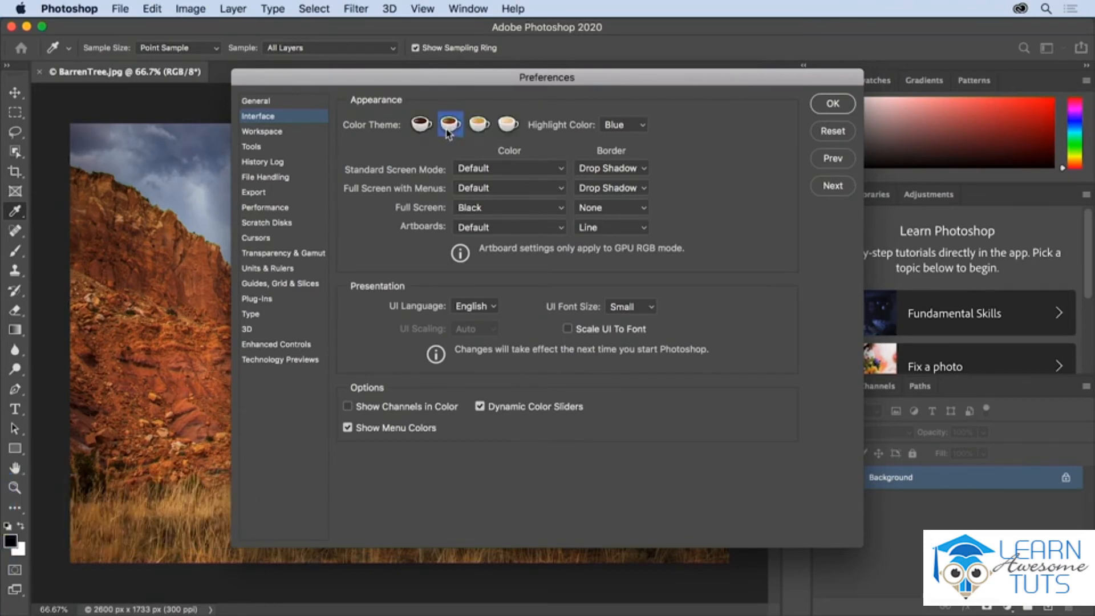
alt+shift+super+click(447, 132)
alt+shift+super+click(451, 132)
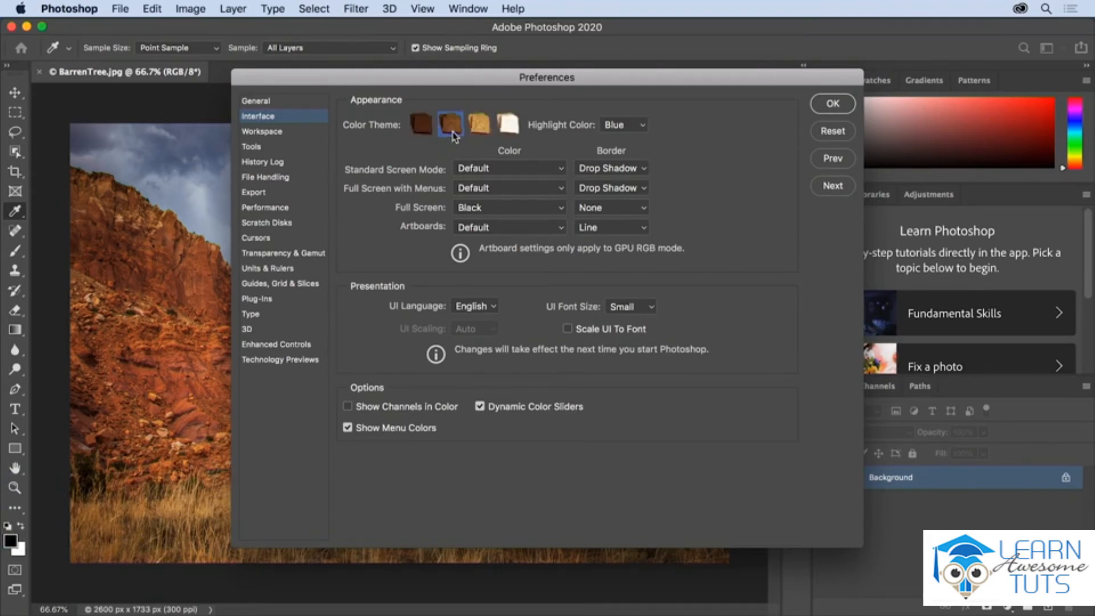
alt+shift+super+click(453, 131)
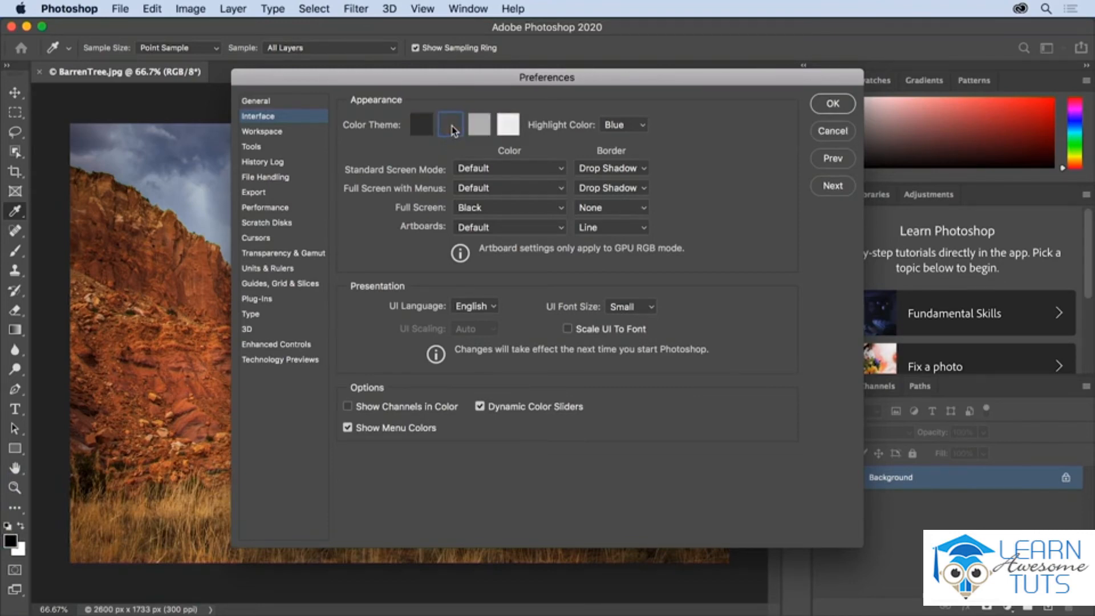
click(830, 105)
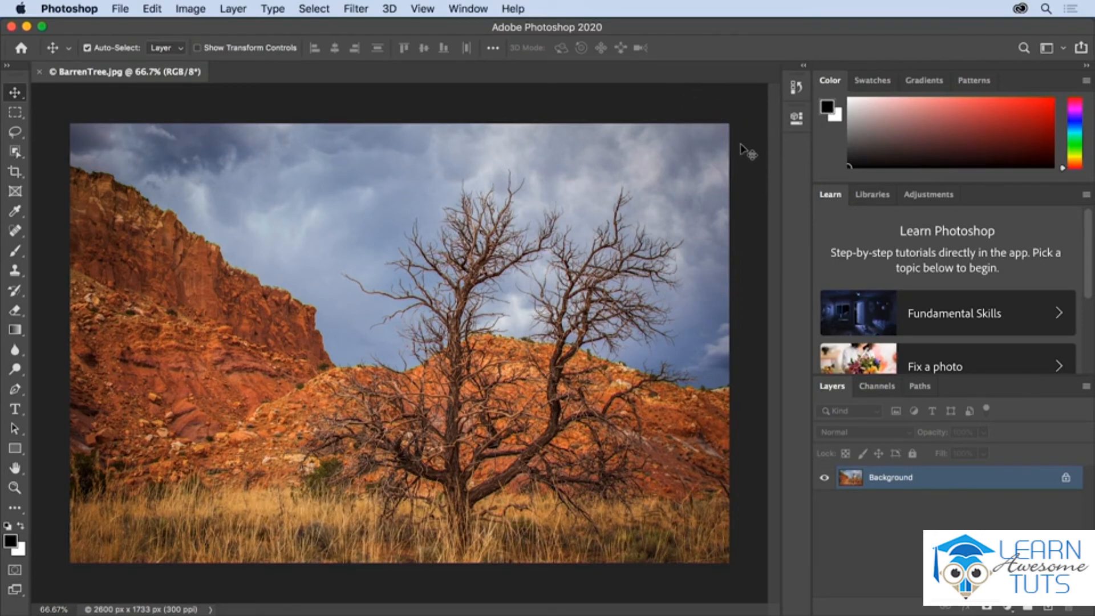
View the color choices for the canvas area surrounding the image, leaving the selection as it is.
right_click(723, 106)
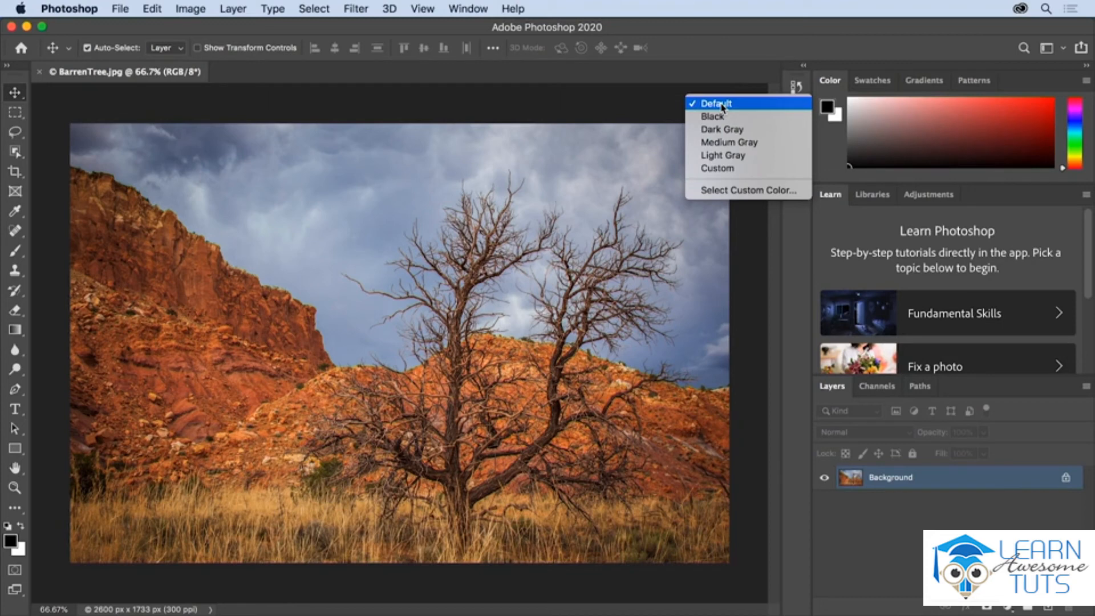
click(673, 107)
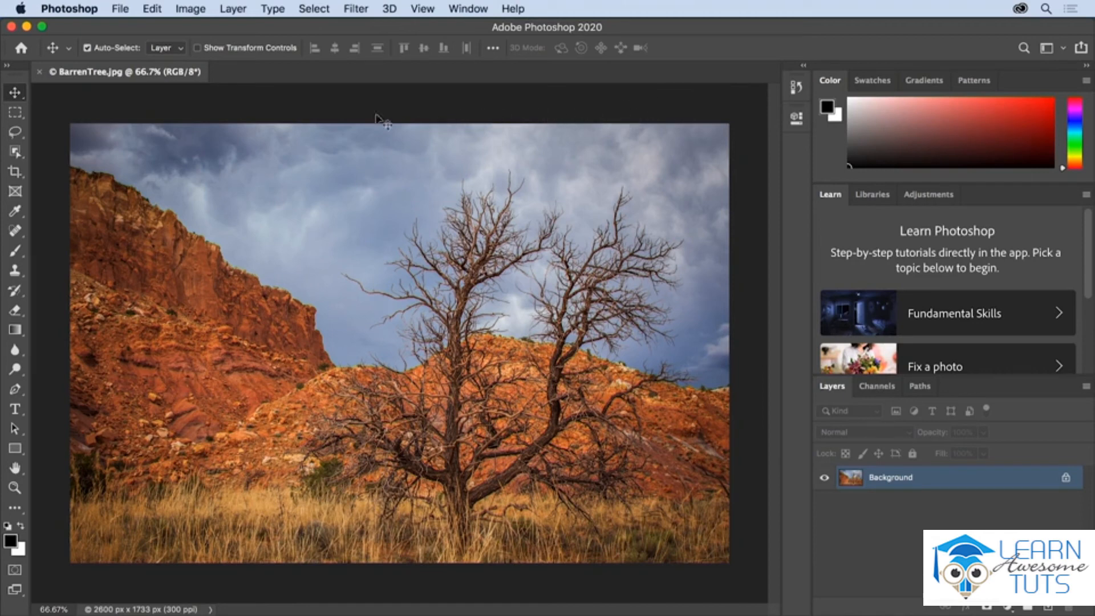
Search for "oil p", limit the results to Photoshop commands, open the Oil Paint filter and cancel it.
click(155, 9)
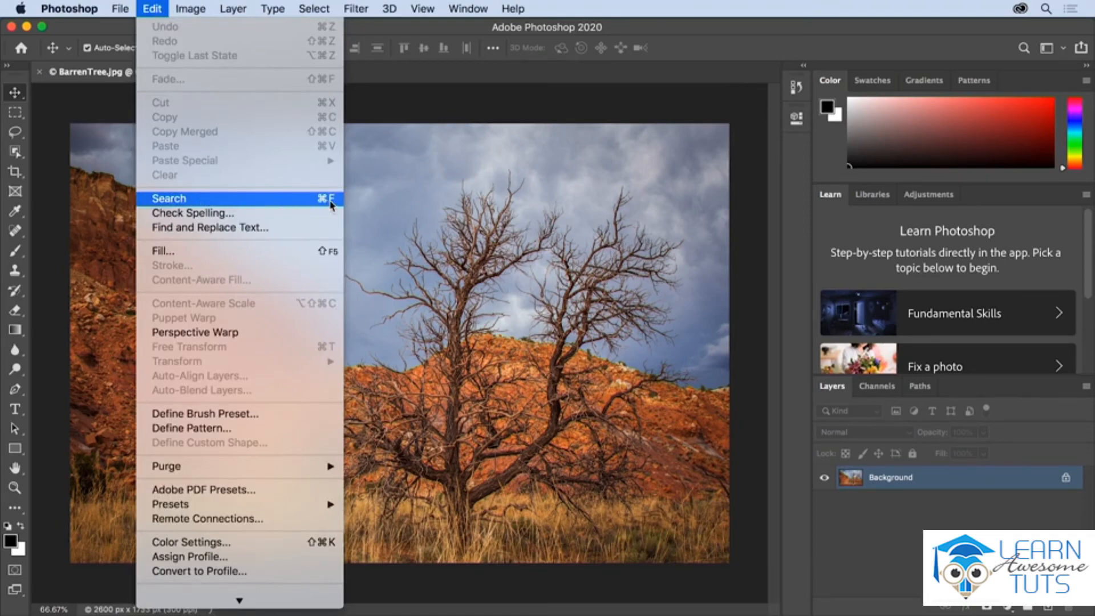
click(387, 206)
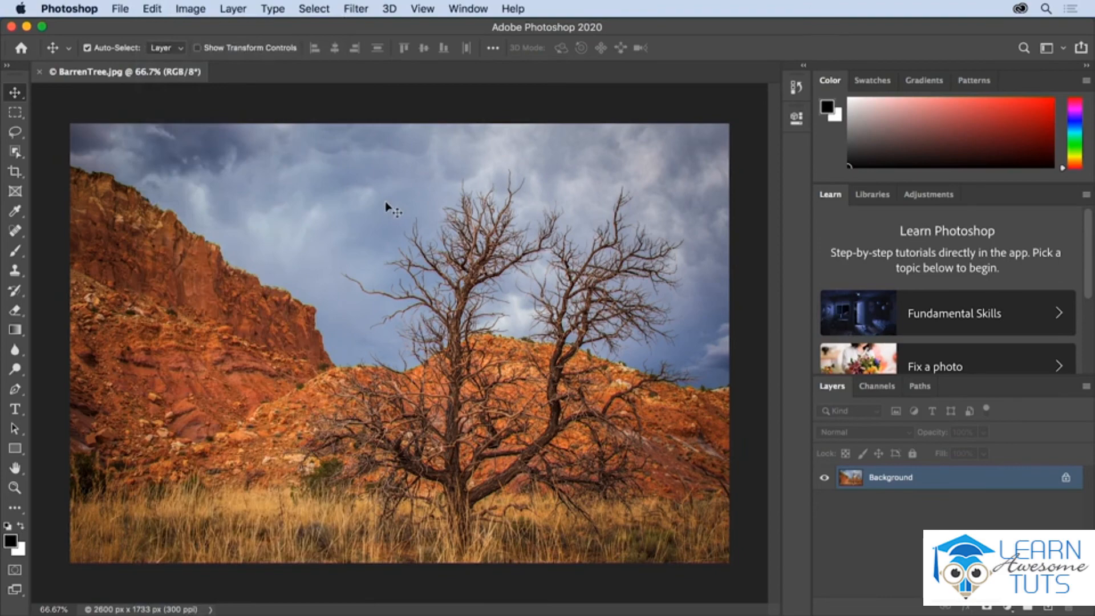
key(super+f)
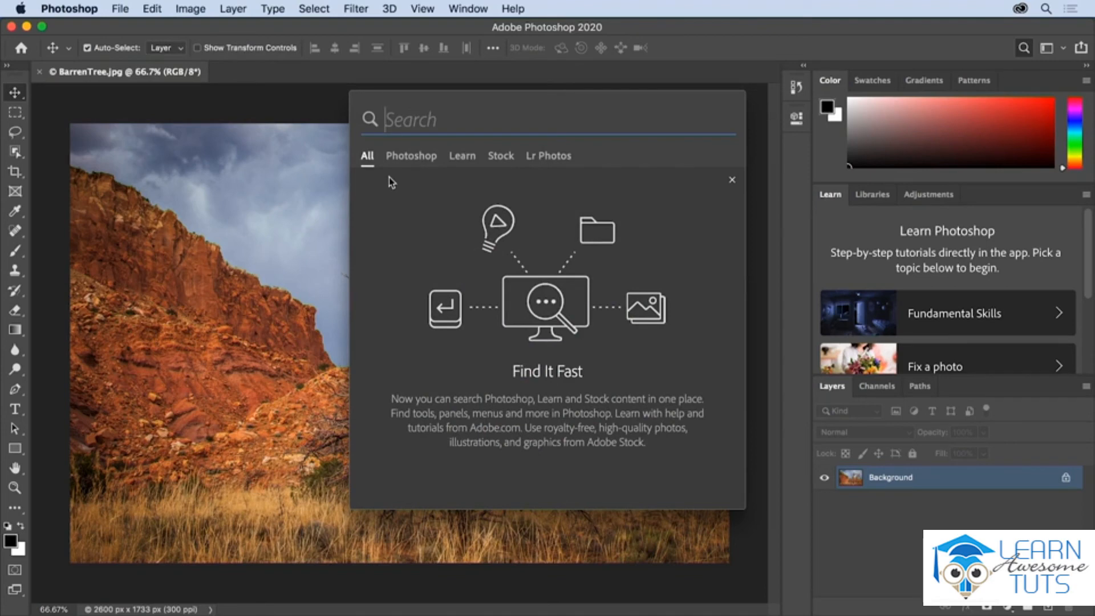
text(oil p)
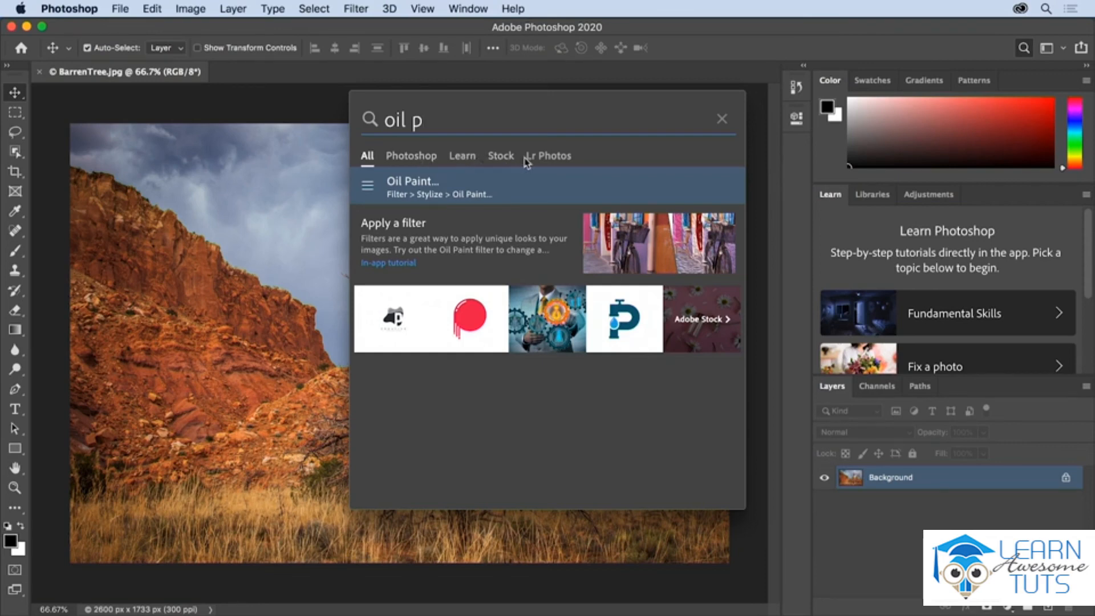
click(426, 159)
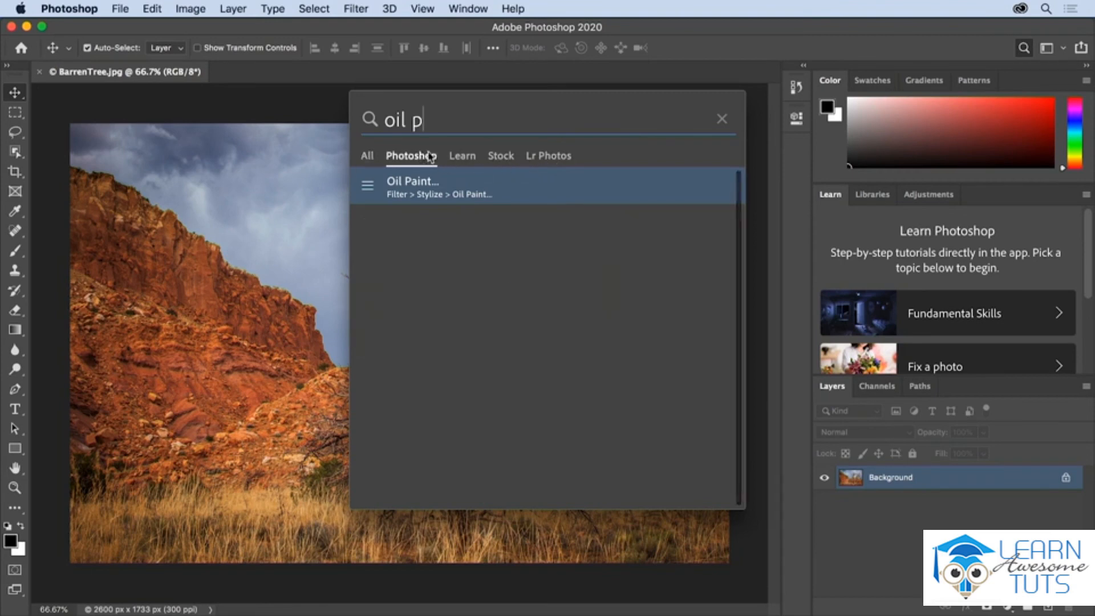
click(411, 189)
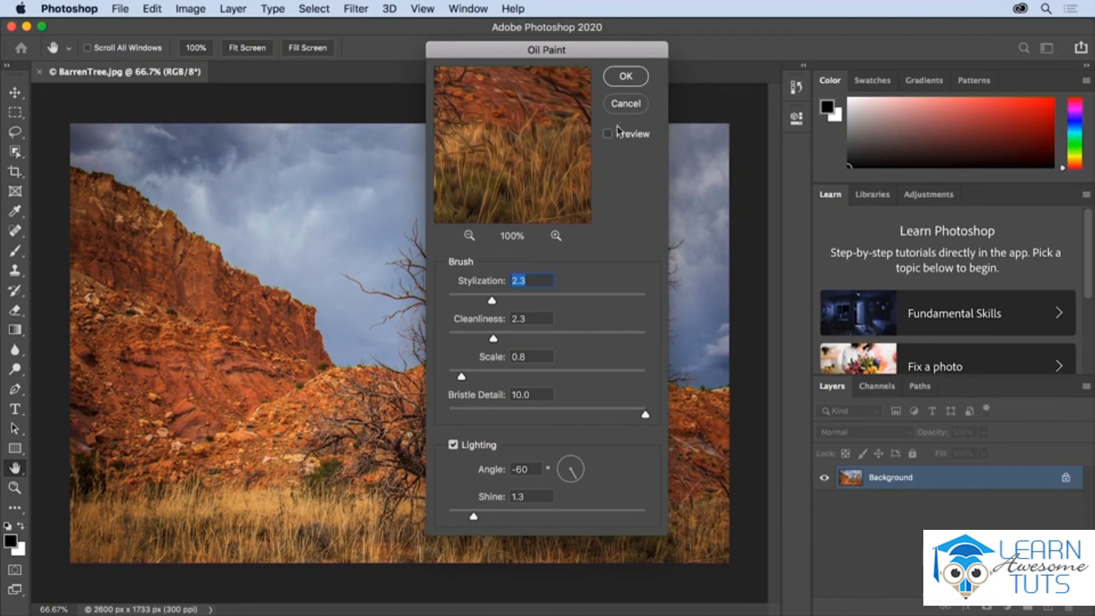
click(636, 107)
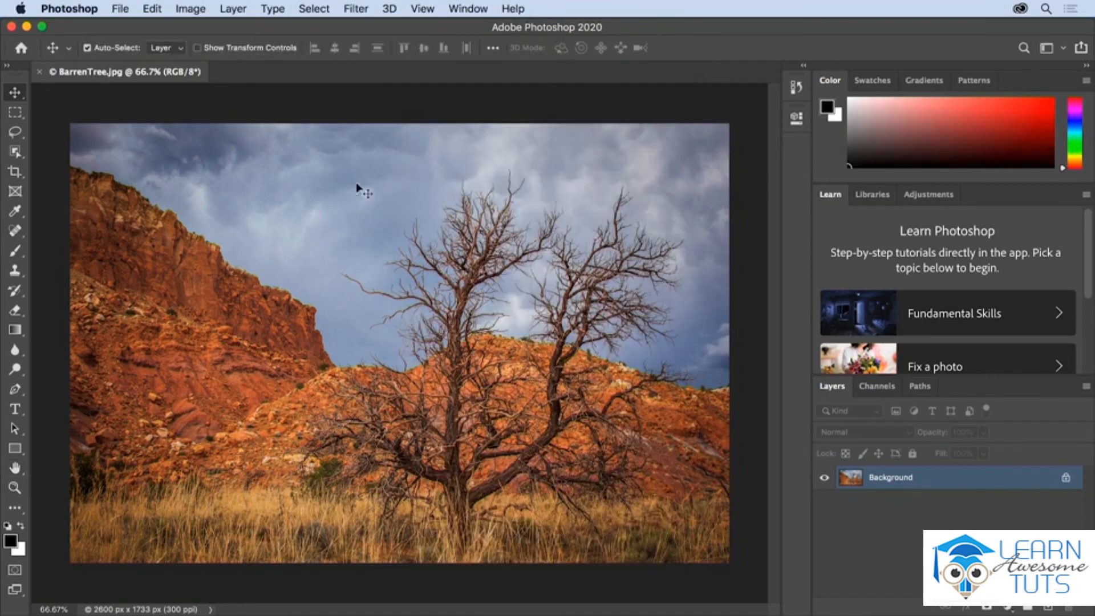